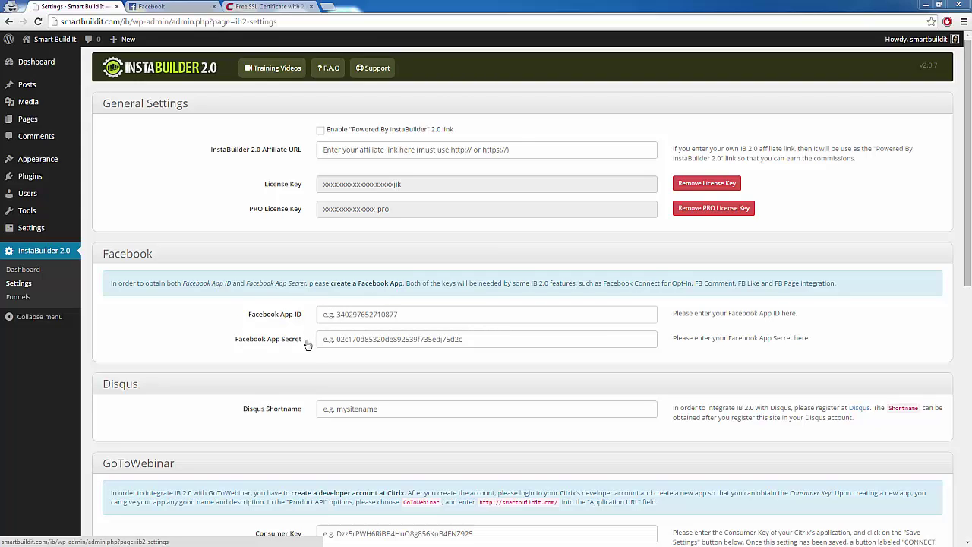
- Create a new Facebook website app with display name 'Demo', opening the Demo #2 dashboard
left_click(375, 284)
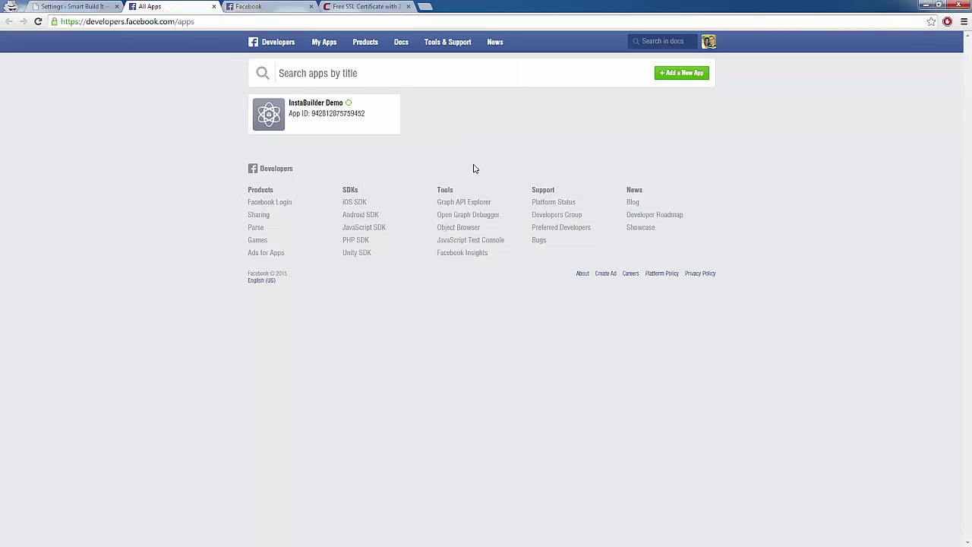
left_click(678, 77)
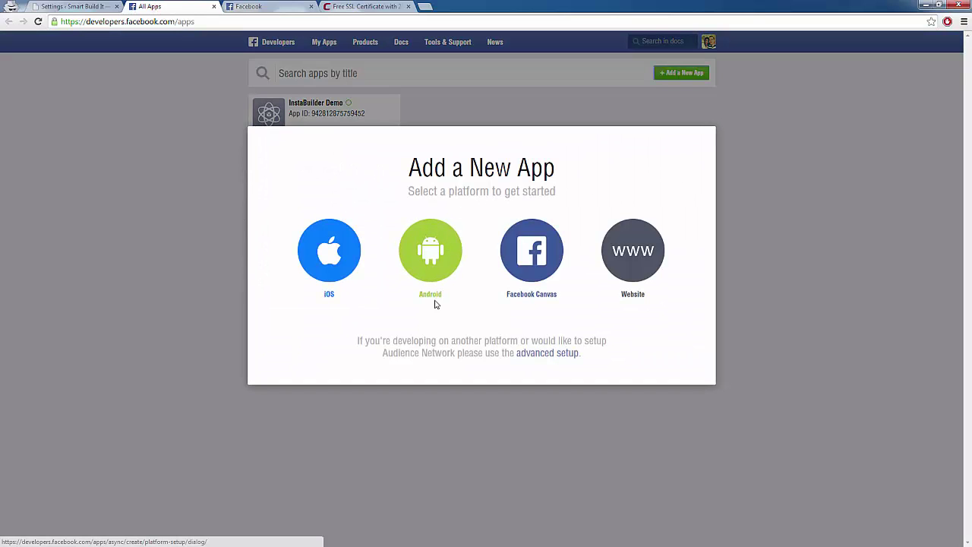
left_click(640, 255)
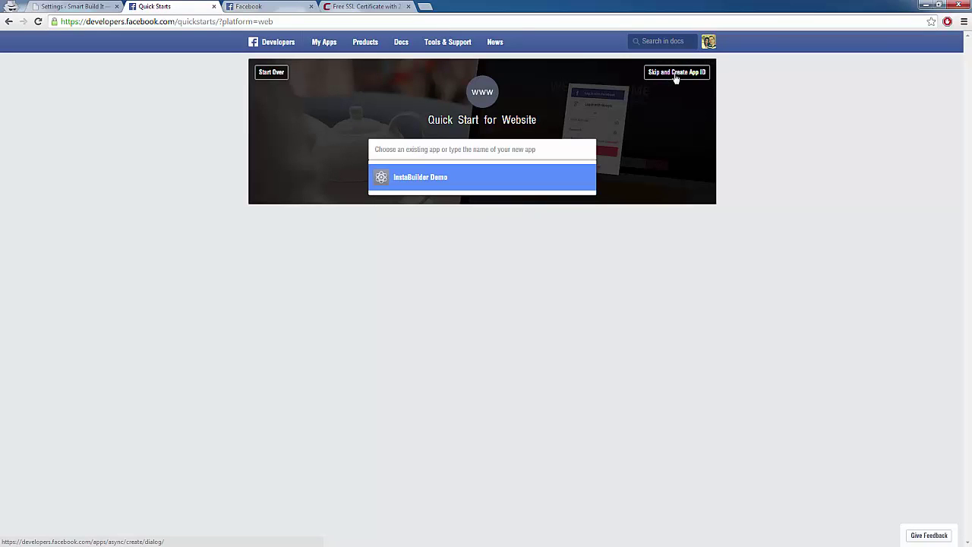
left_click(675, 73)
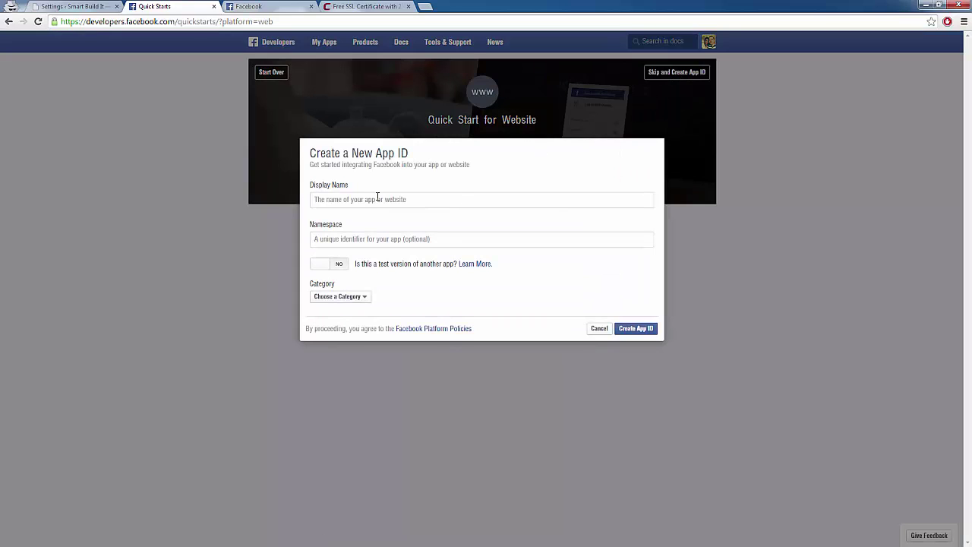
left_click(377, 196)
type("Demo #2")
left_click(636, 328)
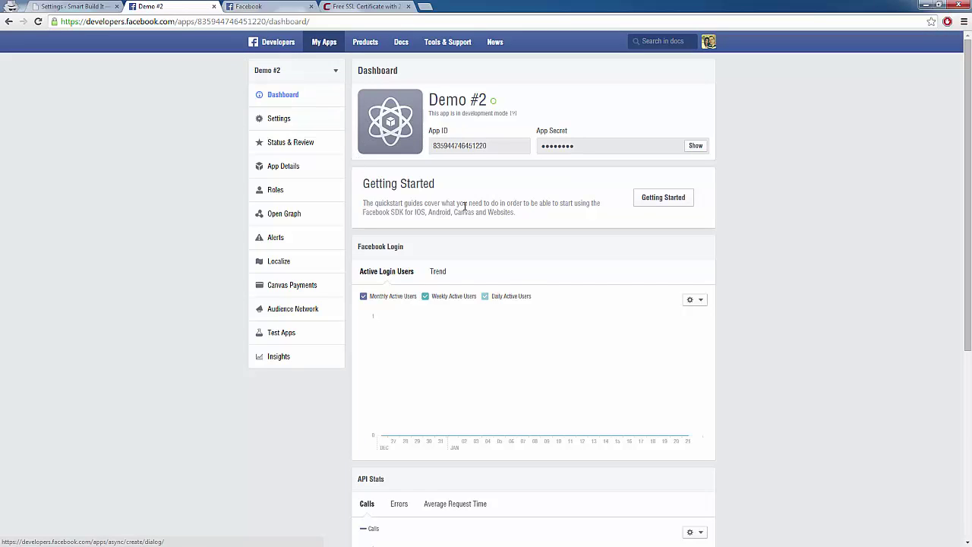
- Copy the new app's App ID into InstaBuilder's Facebook App ID field
left_click_drag(513, 148, 422, 146)
key("ctrl+c")
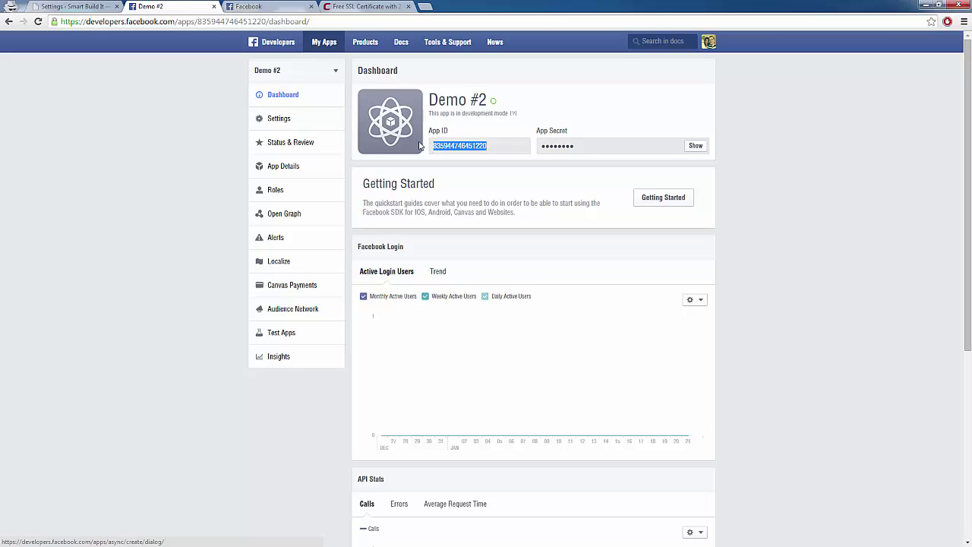
key("ctrl+Page_Up")
left_click(350, 316)
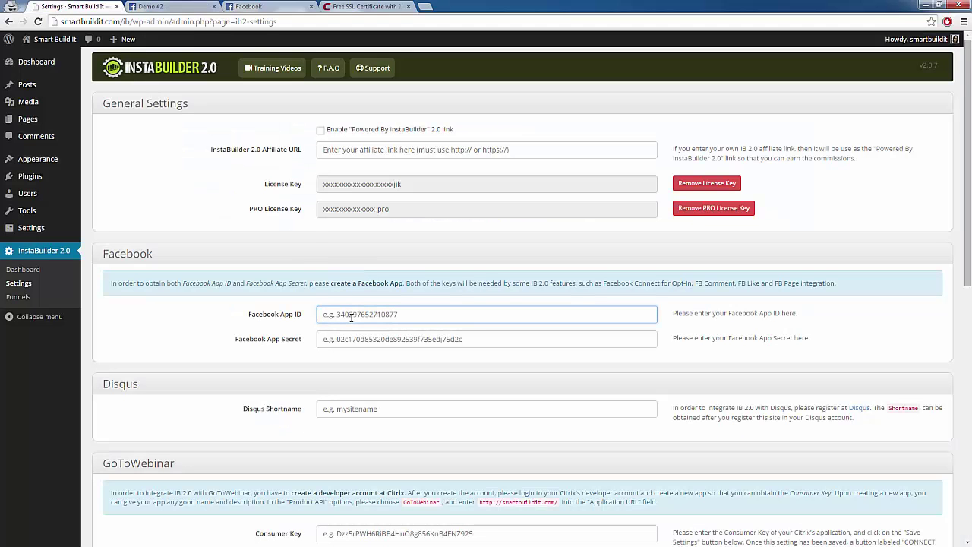
key("ctrl+v")
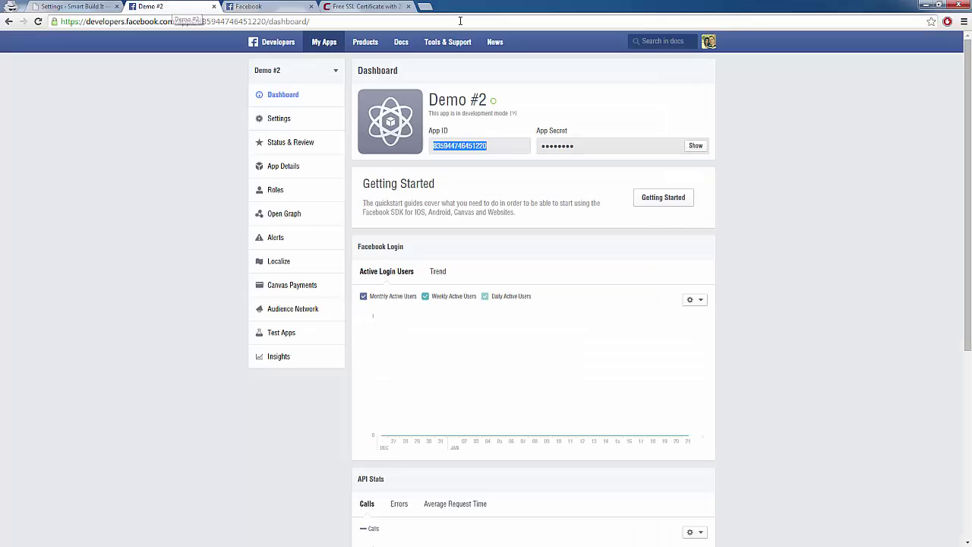
- Reveal the App Secret, paste it into InstaBuilder's App Secret field, and save the settings
left_click(175, 9)
left_click(696, 145)
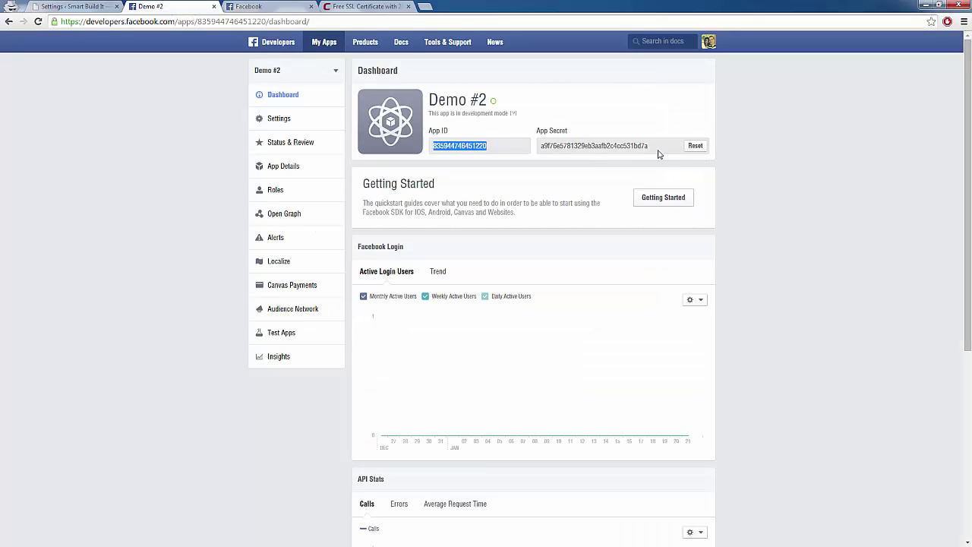
left_click_drag(661, 147, 539, 152)
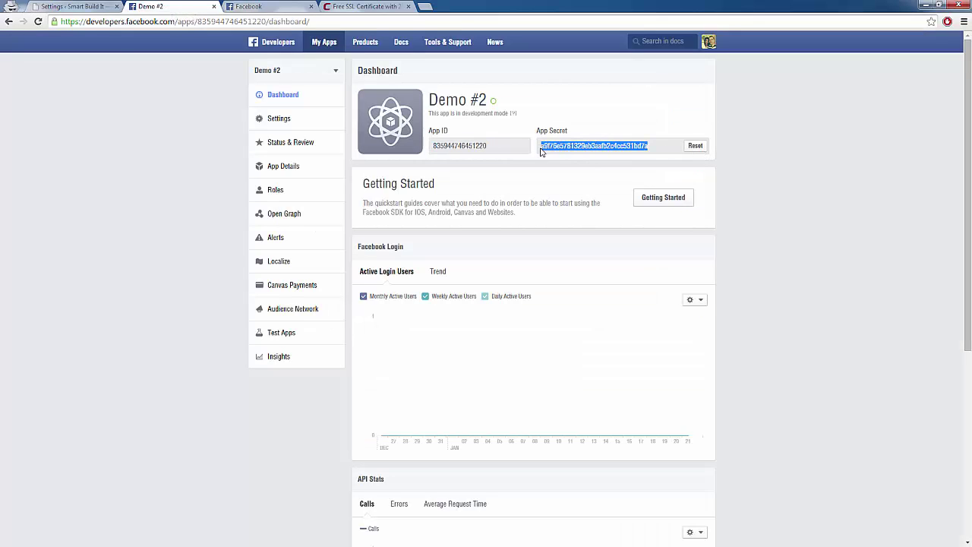
left_click(72, 6)
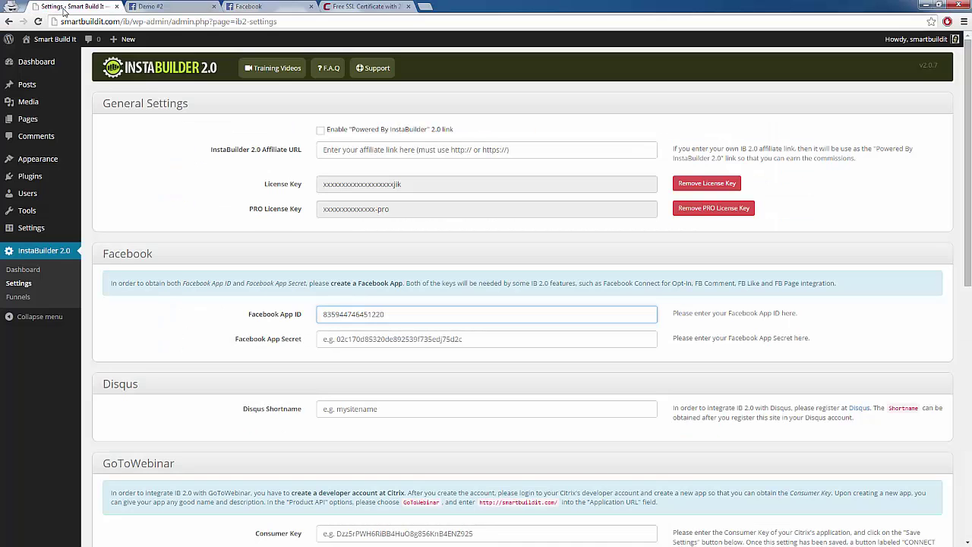
left_click(351, 338)
key("ctrl+v")
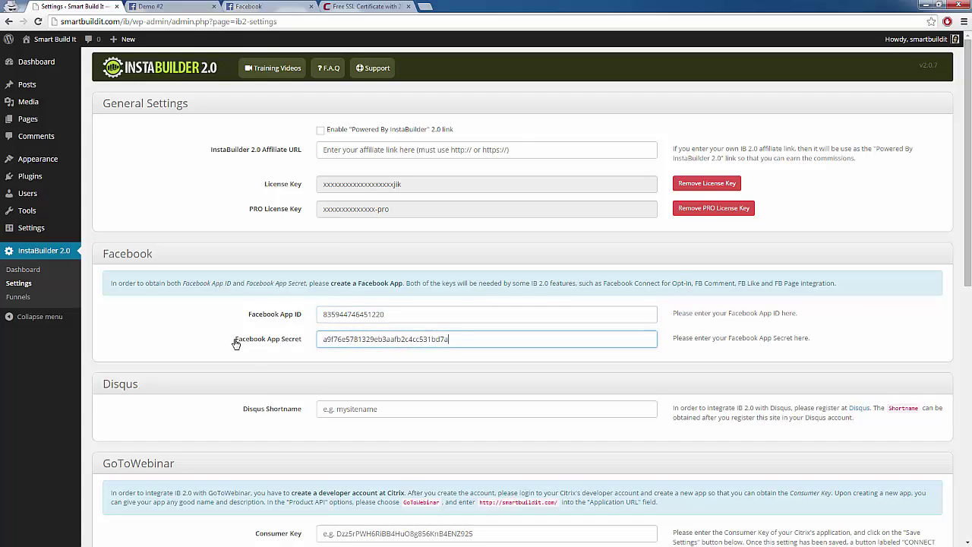
key("Return")
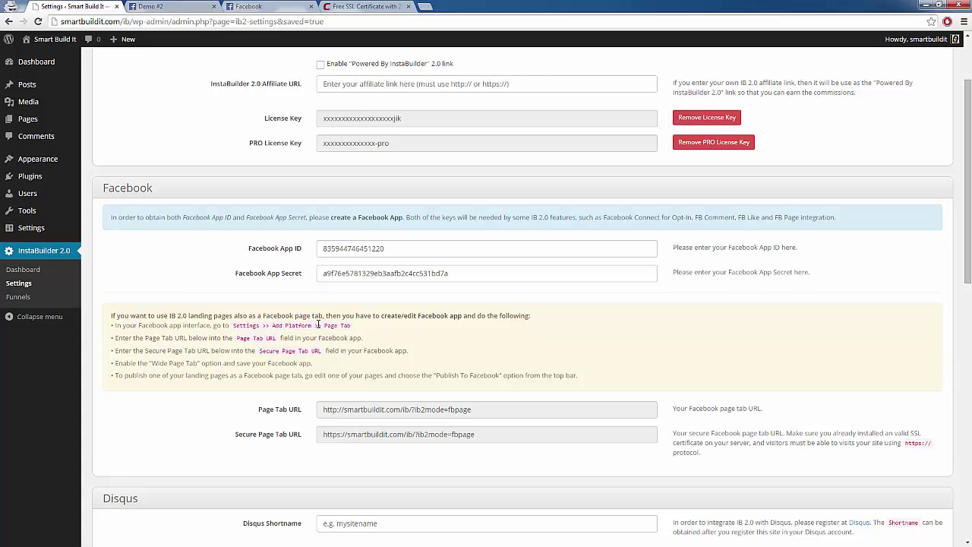
left_click(181, 9)
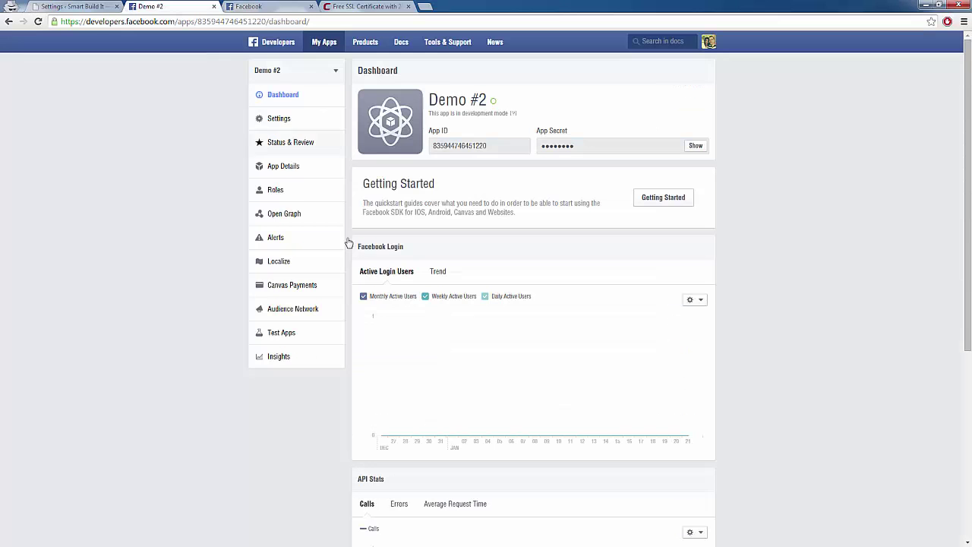
- Add a Page Tab platform in the Demo #2 app's basic settings
left_click(281, 120)
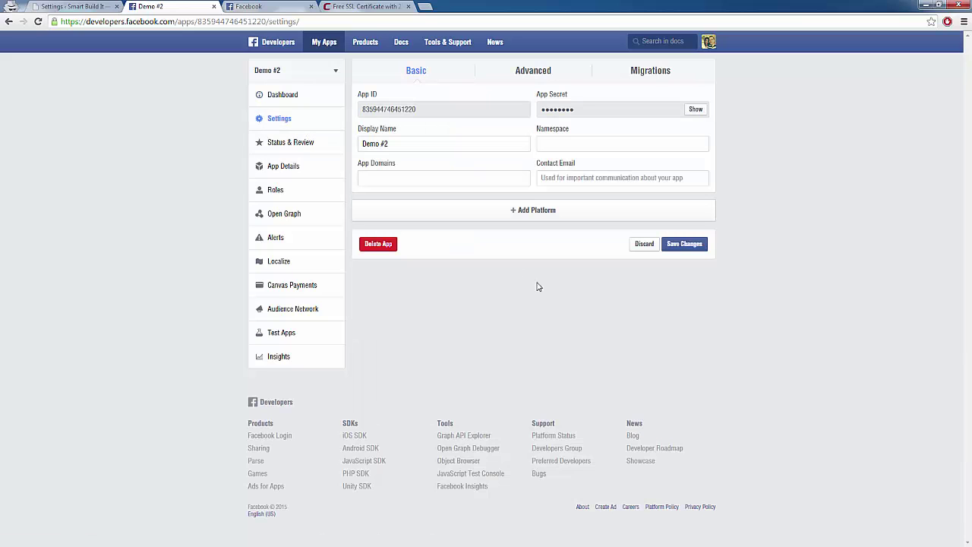
left_click(532, 212)
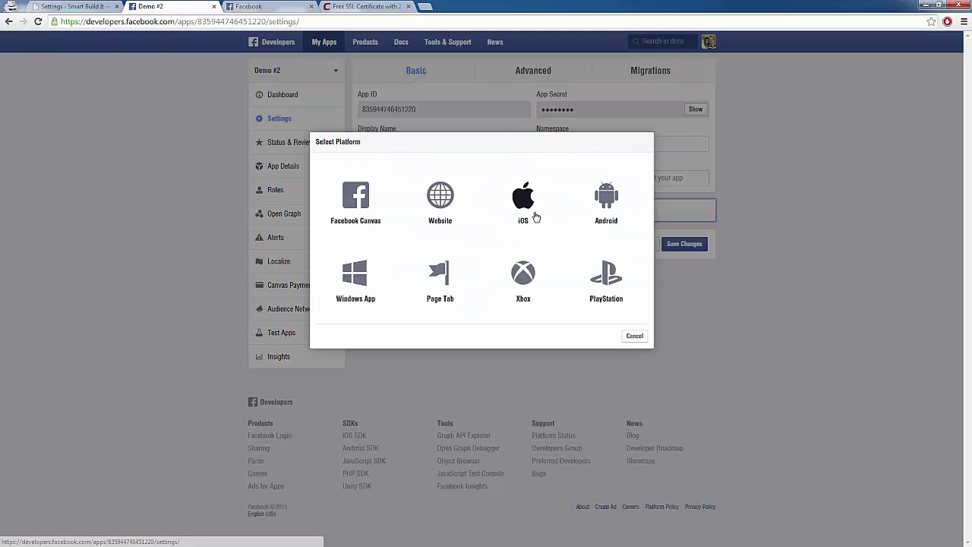
left_click(439, 279)
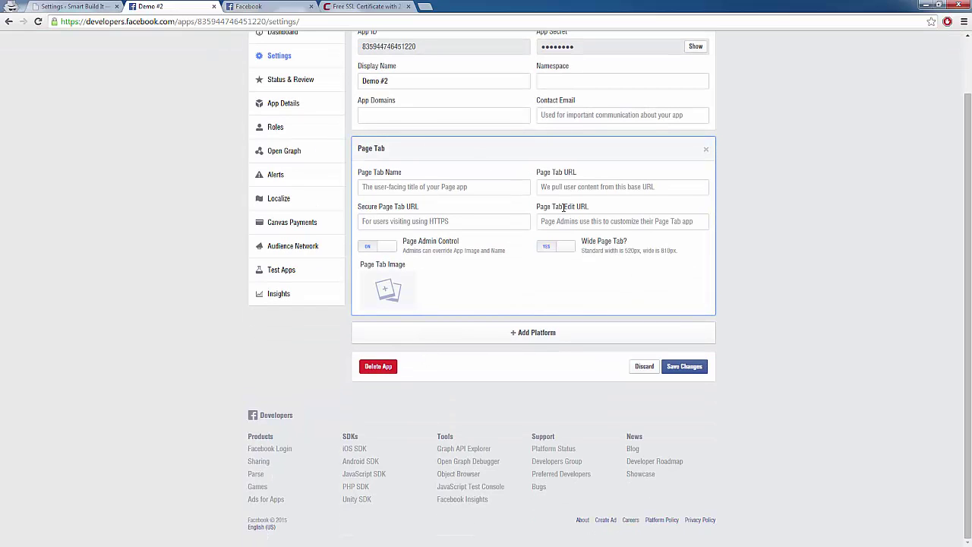
left_click(76, 7)
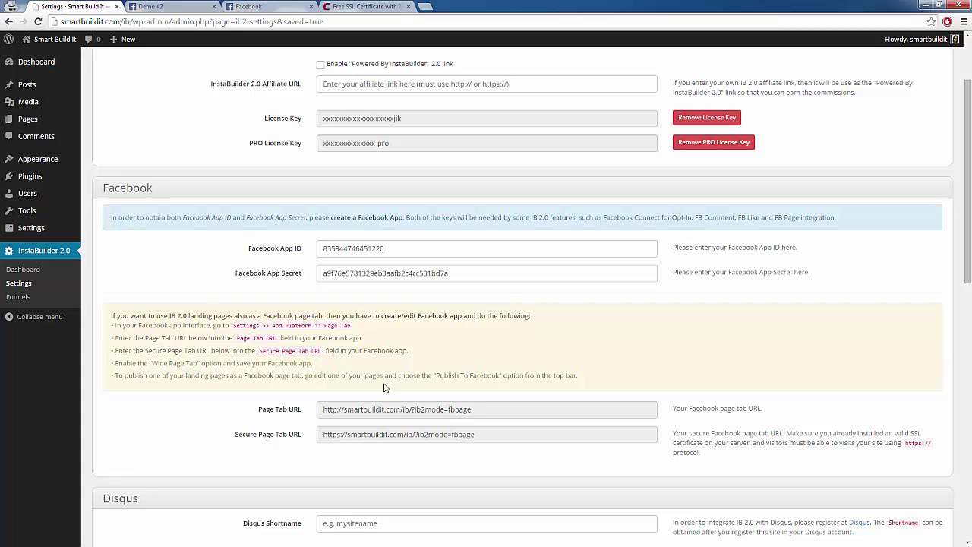
- Copy InstaBuilder's Page Tab URL and Secure Page Tab URL into Demo #2's Page Tab fields
left_click_drag(478, 408, 321, 413)
key("ctrl+c")
left_click(173, 7)
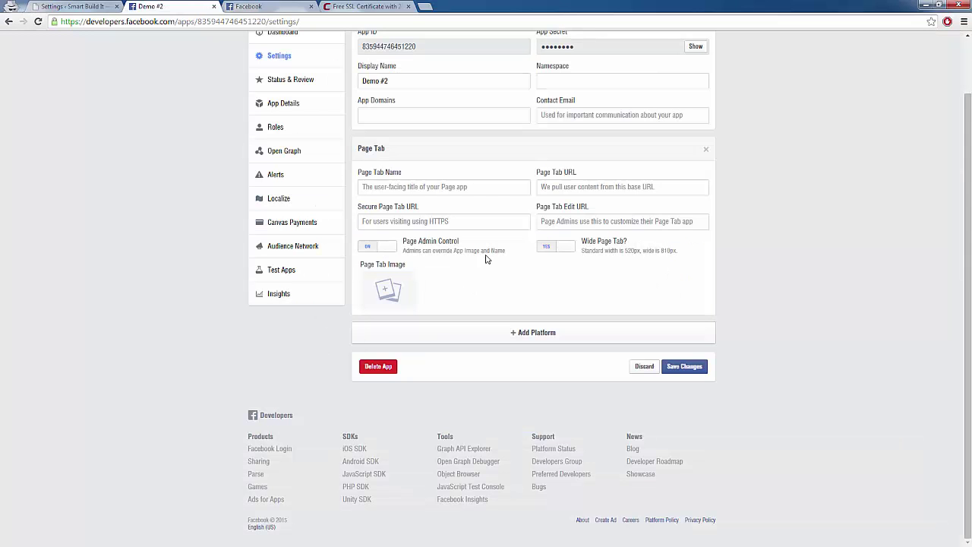
left_click(562, 186)
key("ctrl+v")
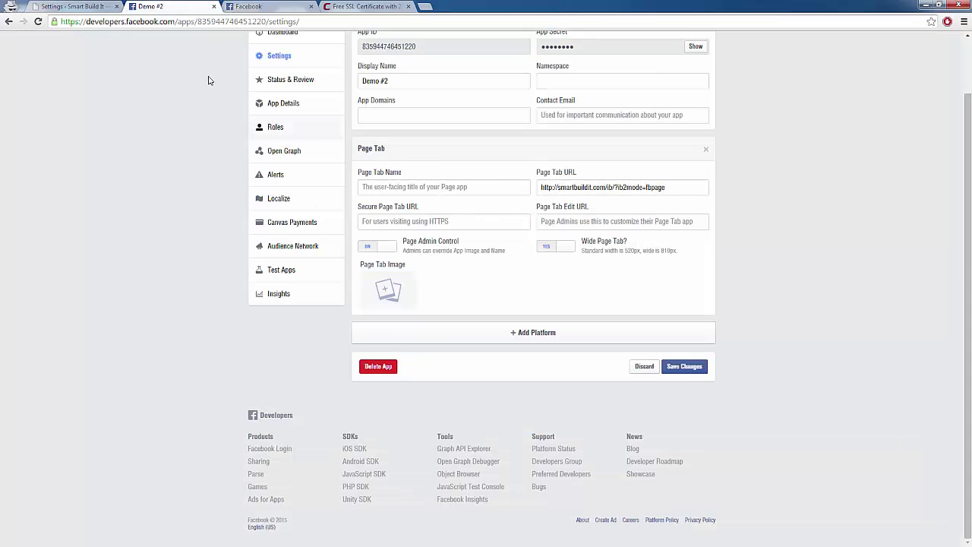
left_click(61, 6)
left_click_drag(455, 433, 322, 434)
key("ctrl+c")
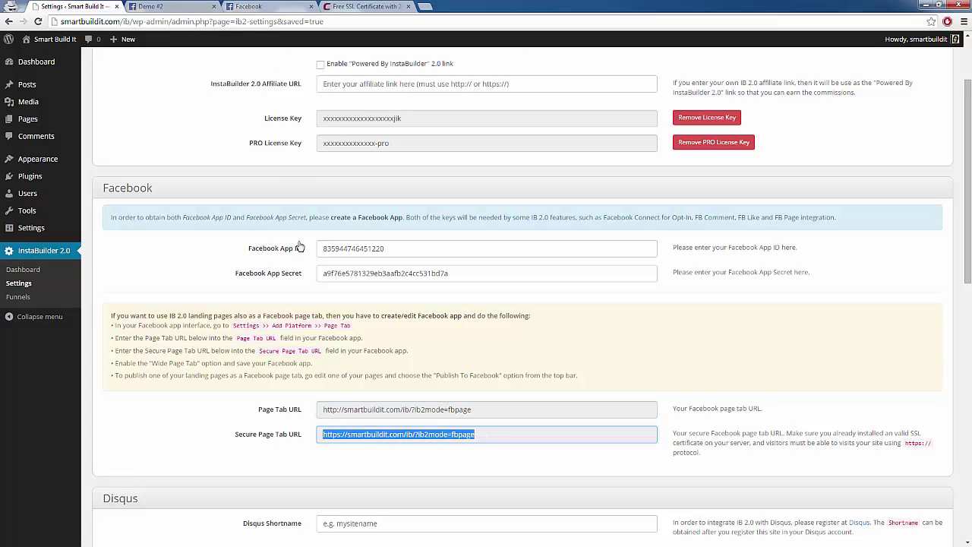
left_click(196, 7)
left_click(396, 220)
key("ctrl+v")
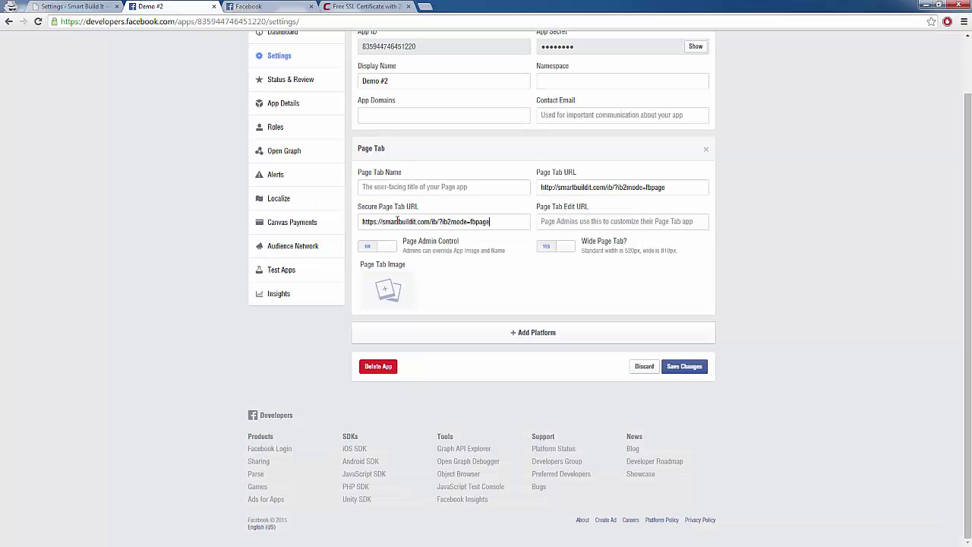
left_click(97, 7)
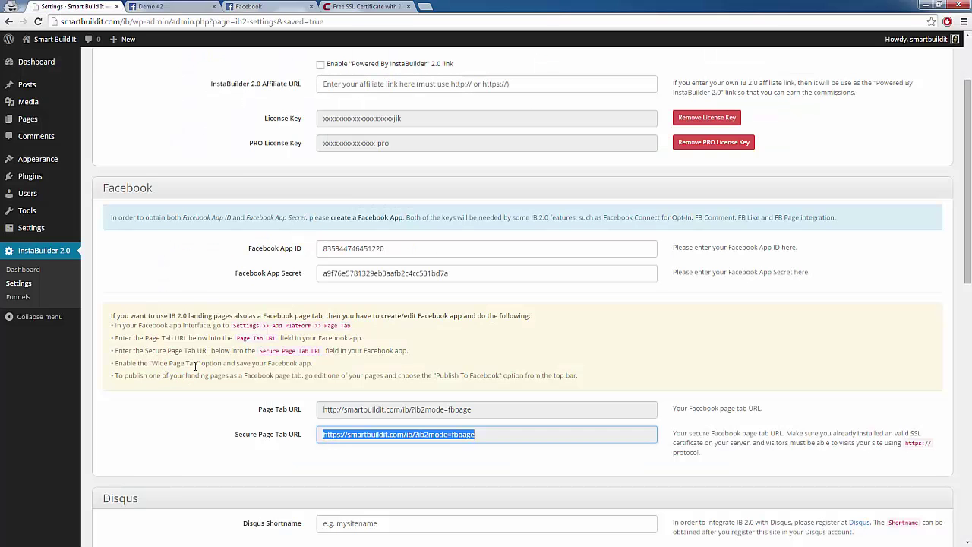
left_click(175, 7)
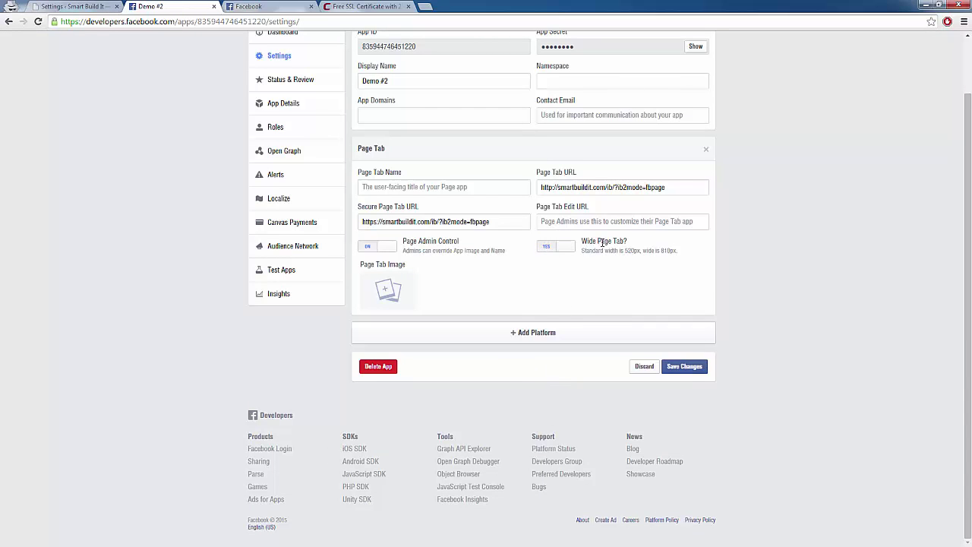
- Add smartbuildit.com to the app's App Domains and save the changes
scroll(486, 352, "up", 1)
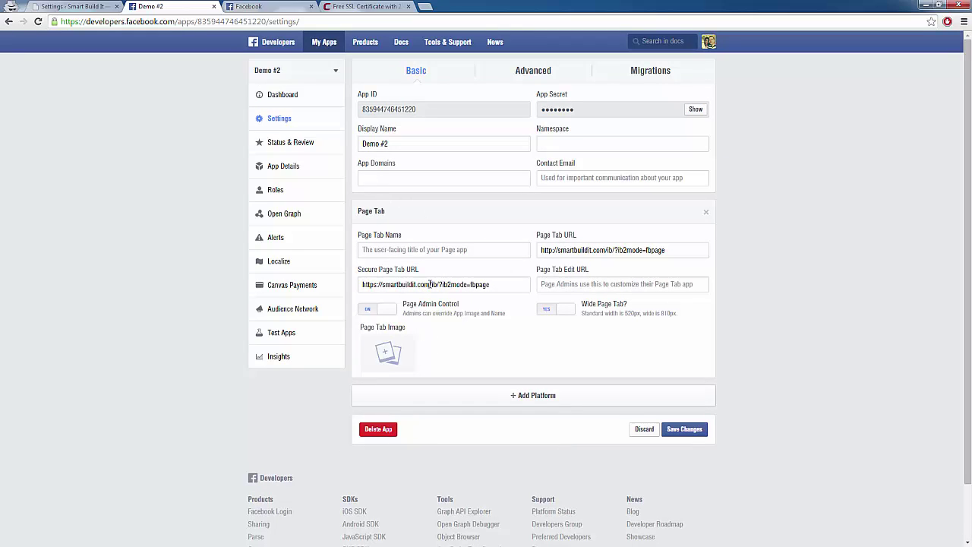
left_click_drag(430, 284, 385, 284)
left_click(383, 182)
key("ctrl+v")
key("Return")
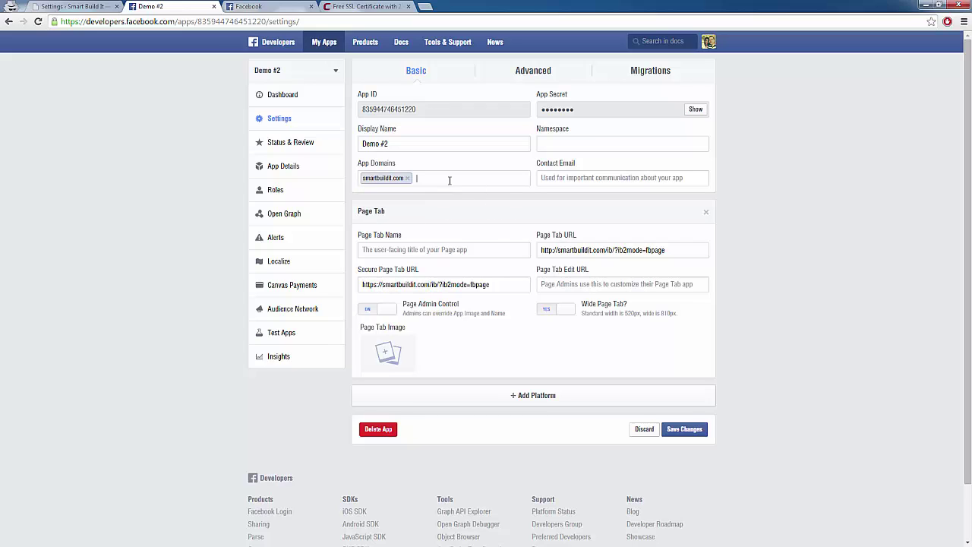
left_click(669, 428)
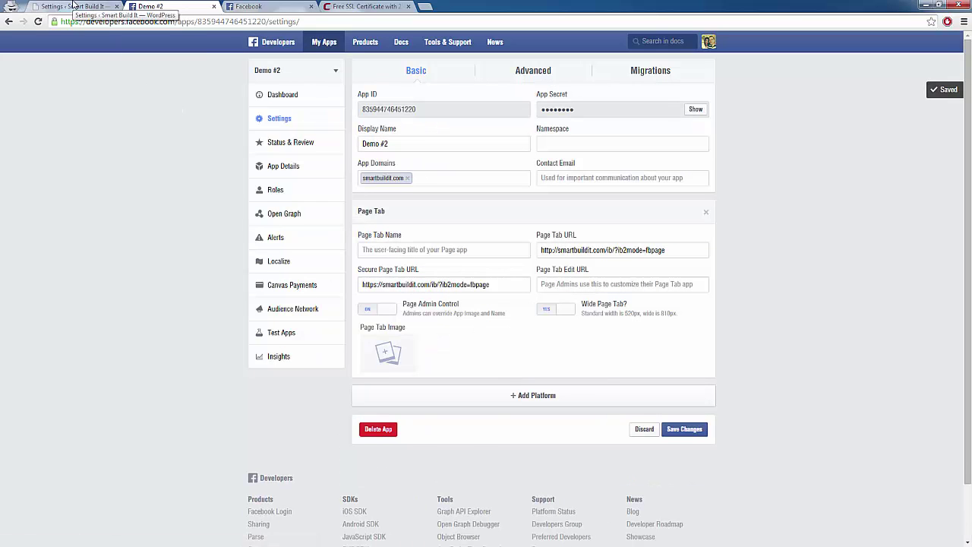
left_click(73, 6)
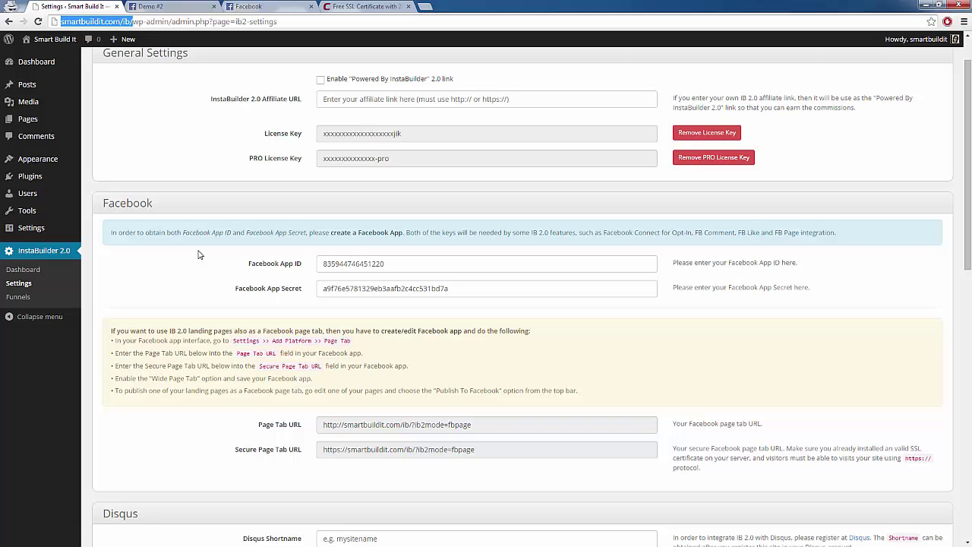
- Open the classicsqueezegrey page from the InstaBuilder dashboard's Ungrouped Pages in the editor
left_click(30, 270)
scroll(353, 364, "down", 3)
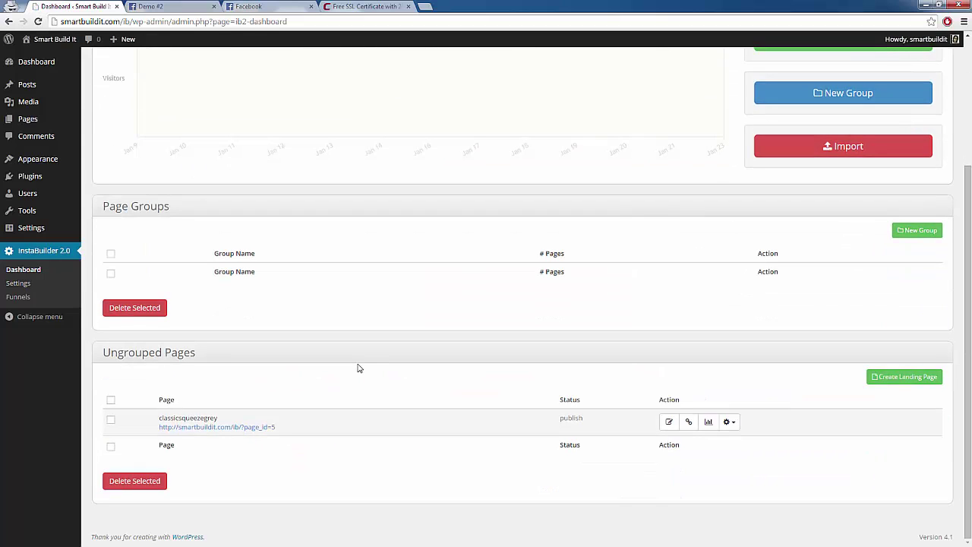
left_click(669, 421)
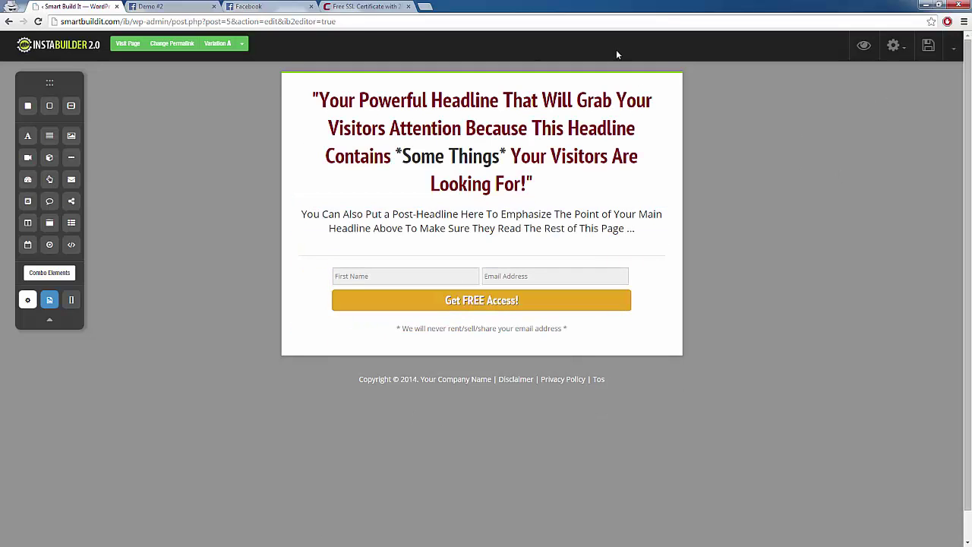
left_click(955, 50)
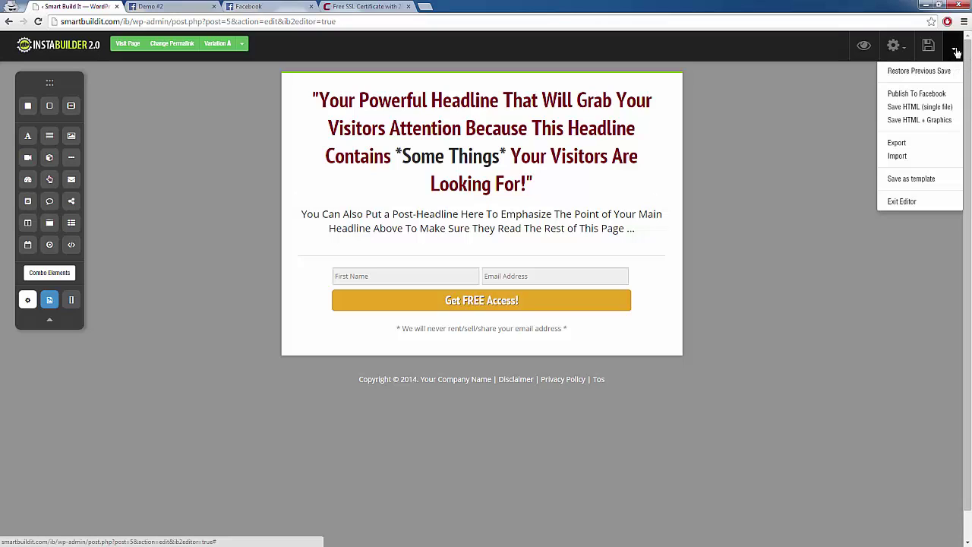
- Publish the landing page to Facebook as a tab on the Instabuilder 2.0 Demo page
left_click(923, 95)
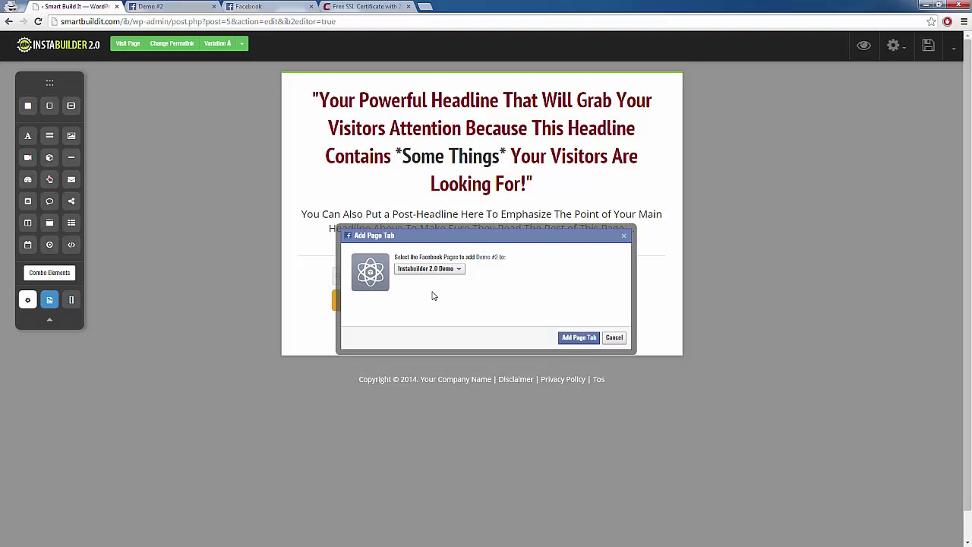
left_click(579, 339)
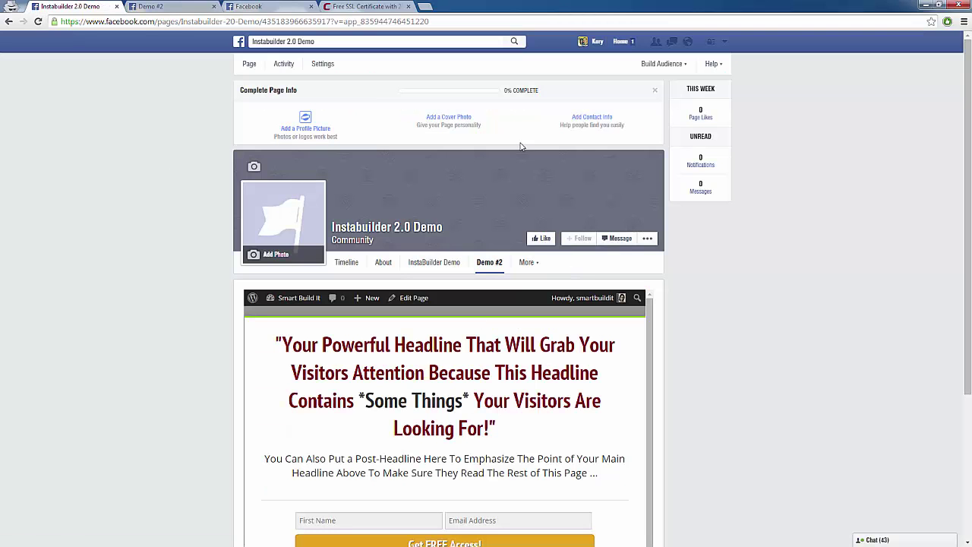
- Open the Demo #2 tab from the Instabuilder 2.0 Demo page's timeline More menu
scroll(179, 357, "down", 2)
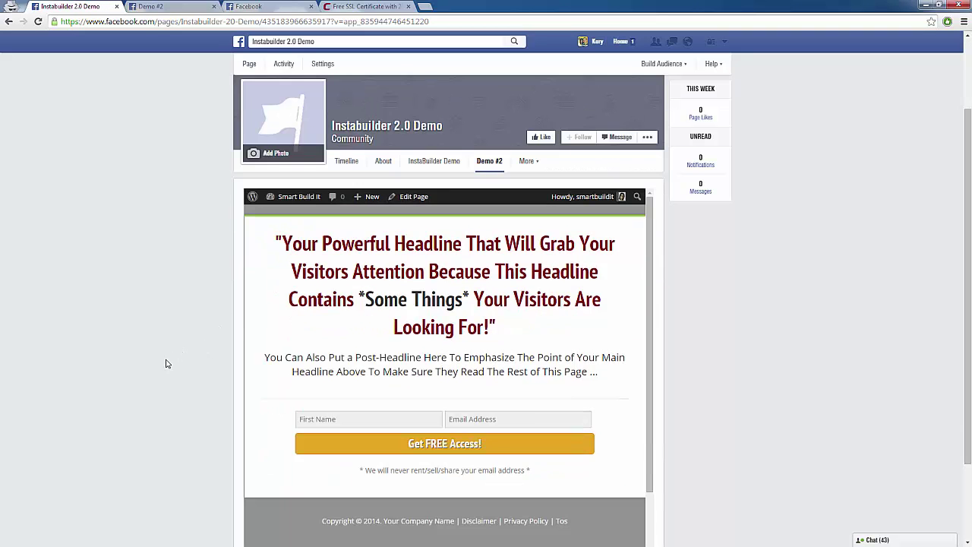
scroll(393, 374, "down", 1)
scroll(175, 332, "down", 2)
scroll(157, 393, "up", 1)
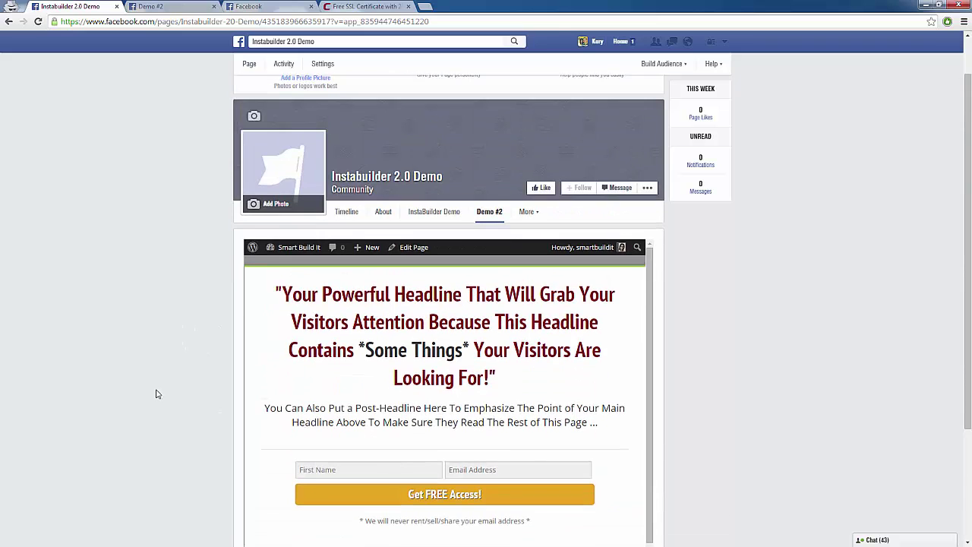
scroll(157, 393, "up", 1)
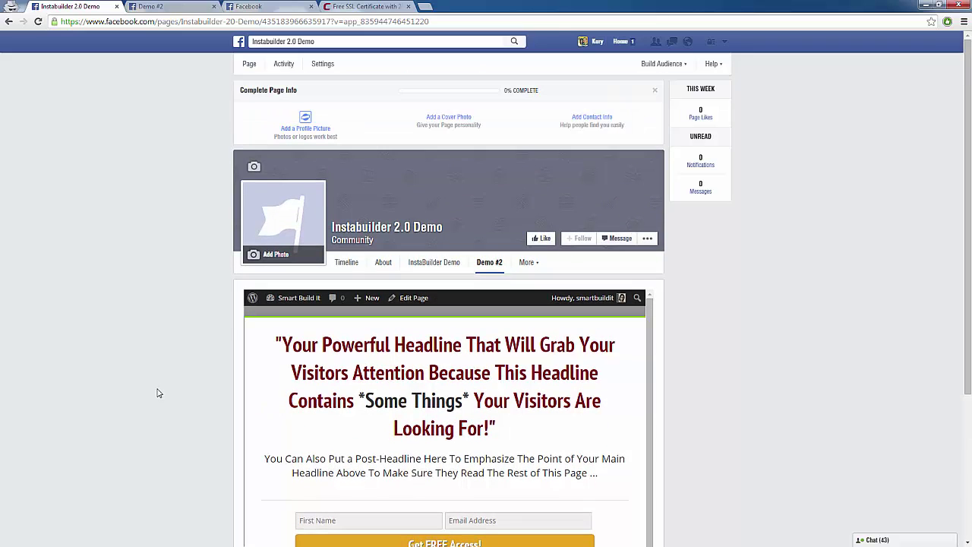
left_click(356, 263)
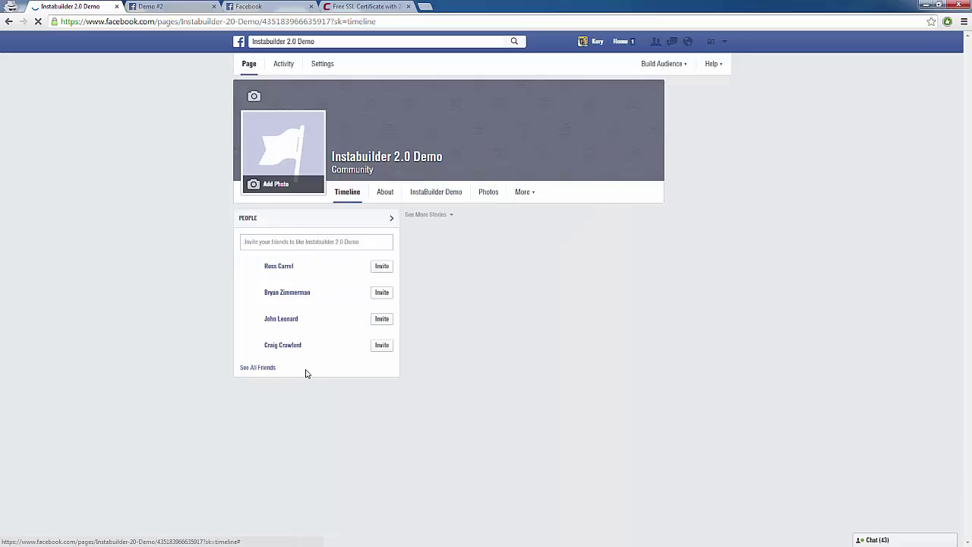
scroll(375, 344, "down", 3)
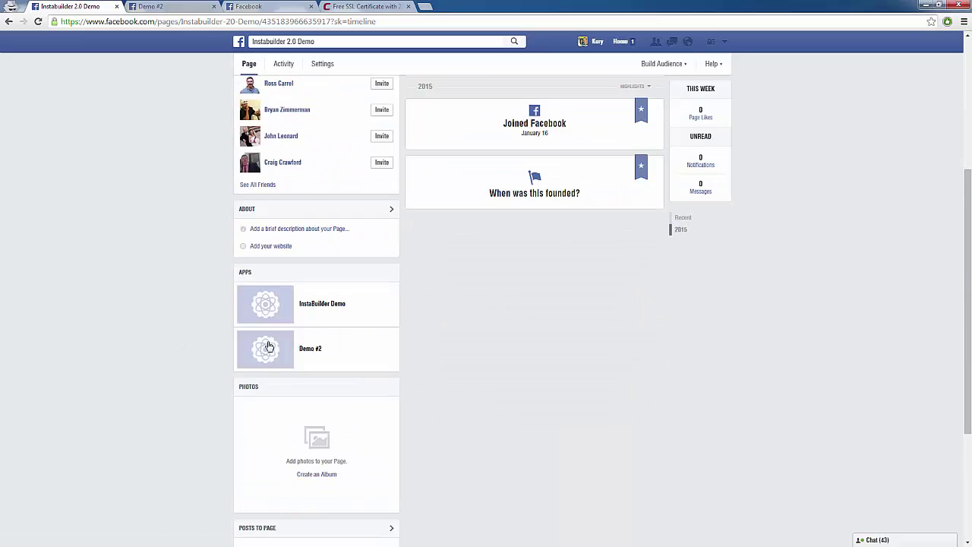
scroll(263, 350, "up", 3)
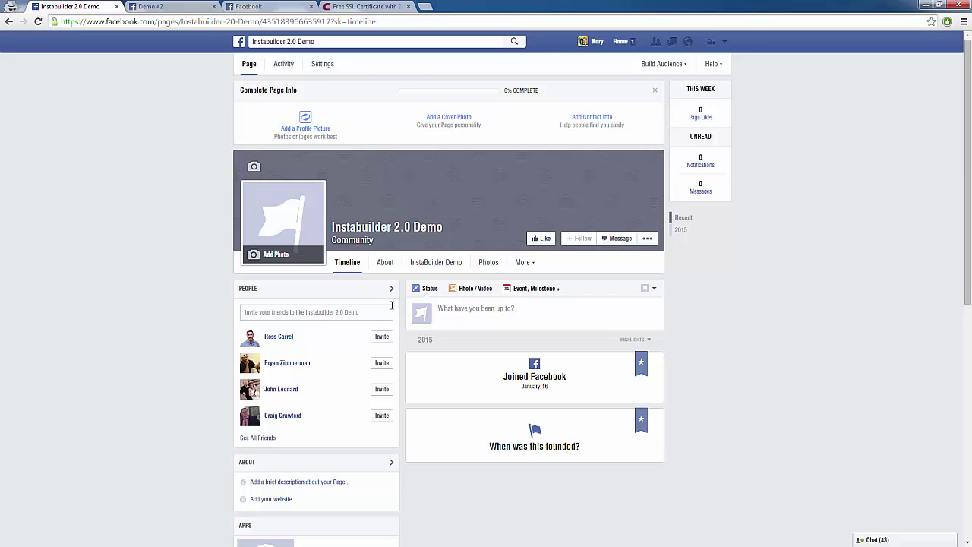
left_click(531, 265)
left_click(534, 310)
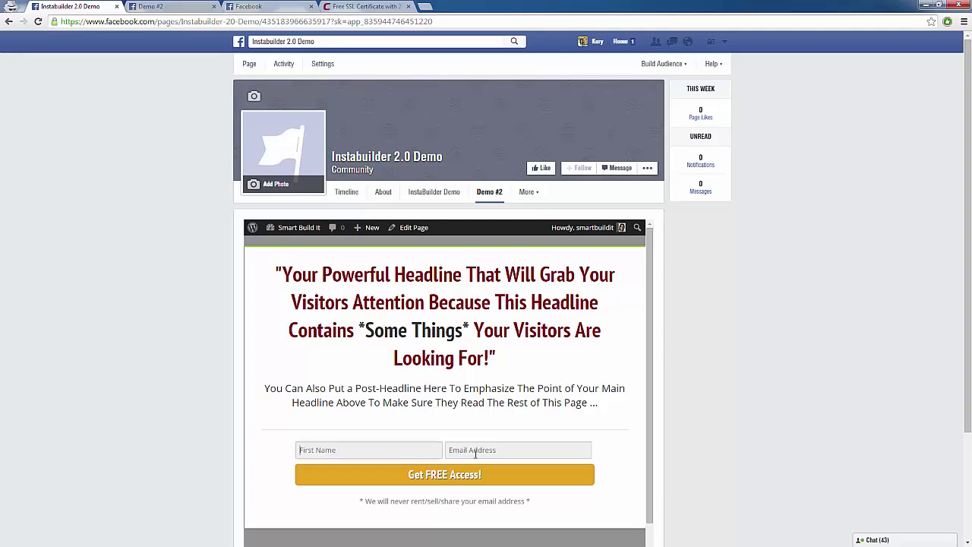
- Test the embedded opt-in form, showing required-field errors for First Name and Email Address
left_click(475, 454)
left_click(230, 394)
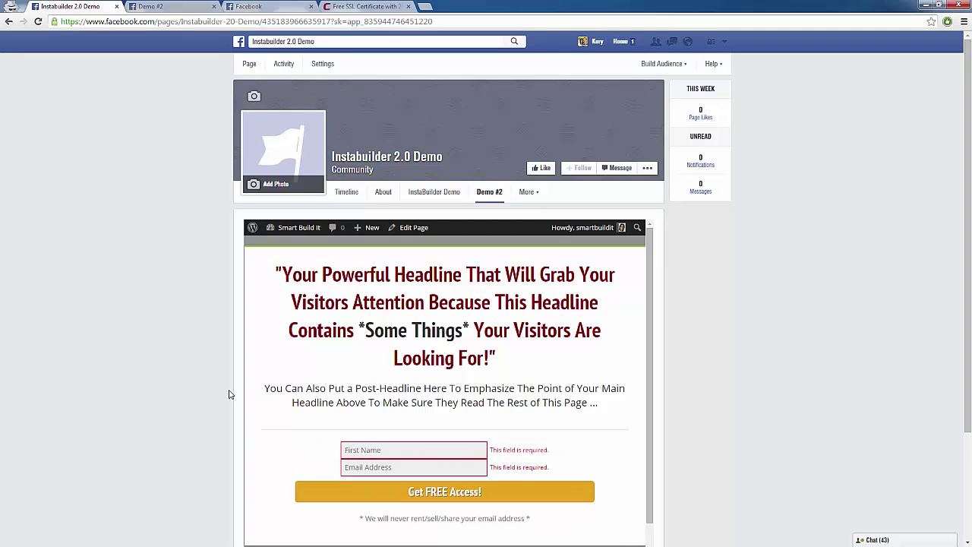
left_click(527, 194)
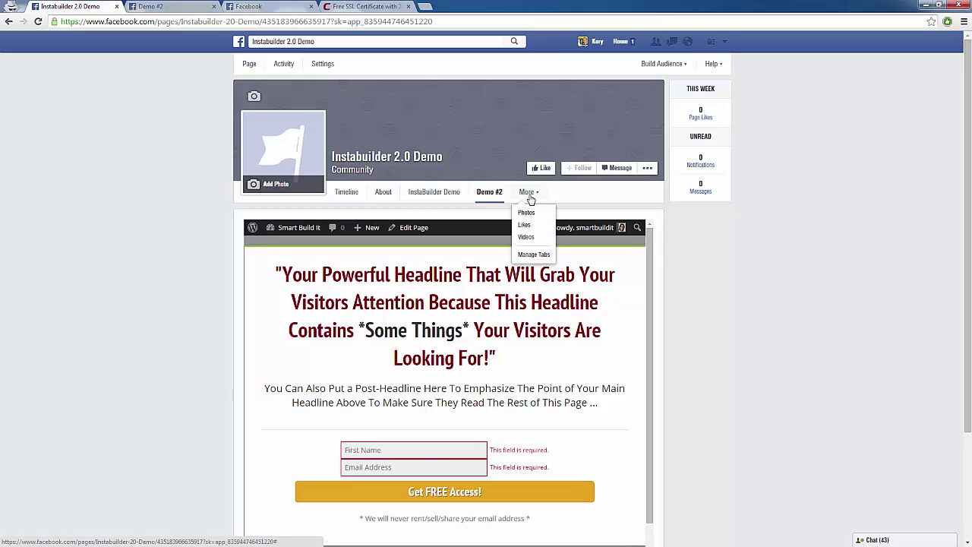
- In Manage Tabs, move Demo #2 directly below About and save the tab order
left_click(535, 256)
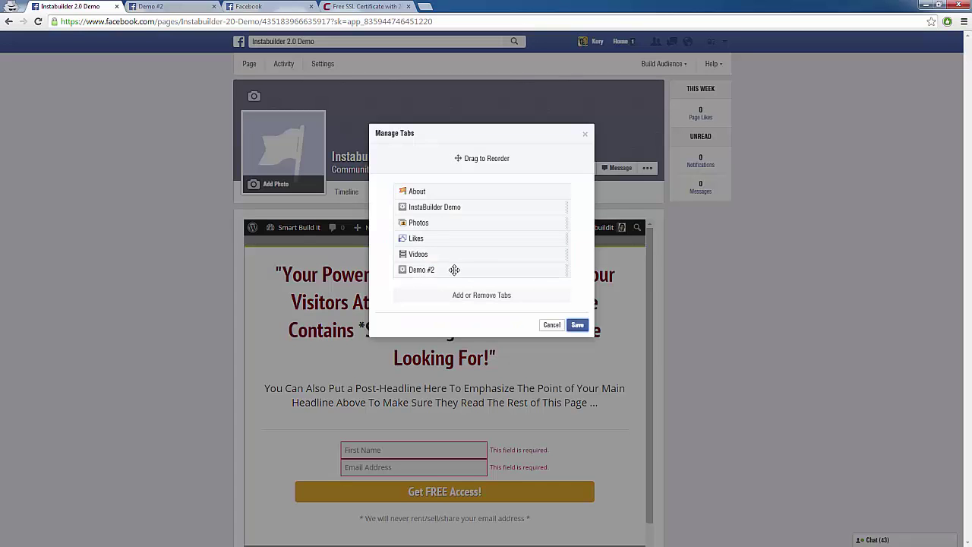
left_click_drag(445, 269, 430, 206)
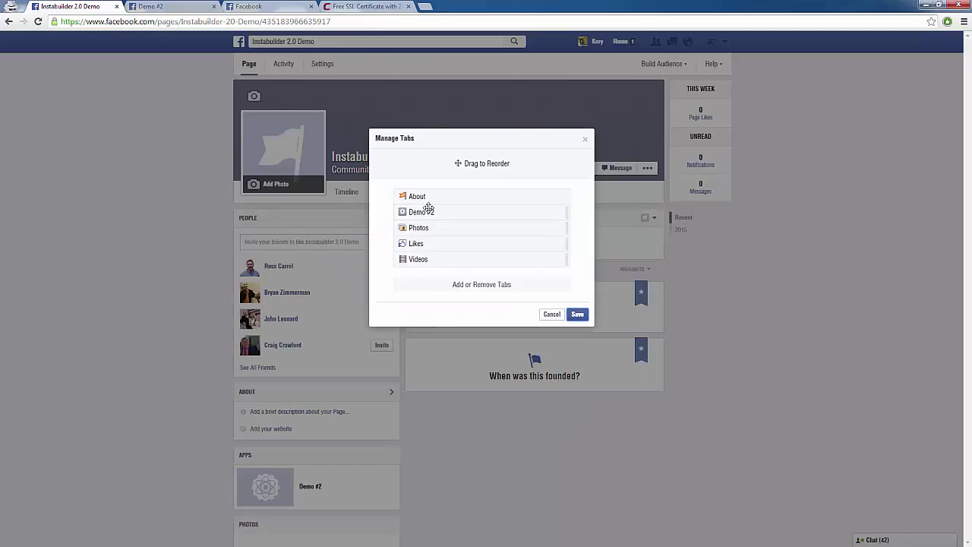
left_click(577, 325)
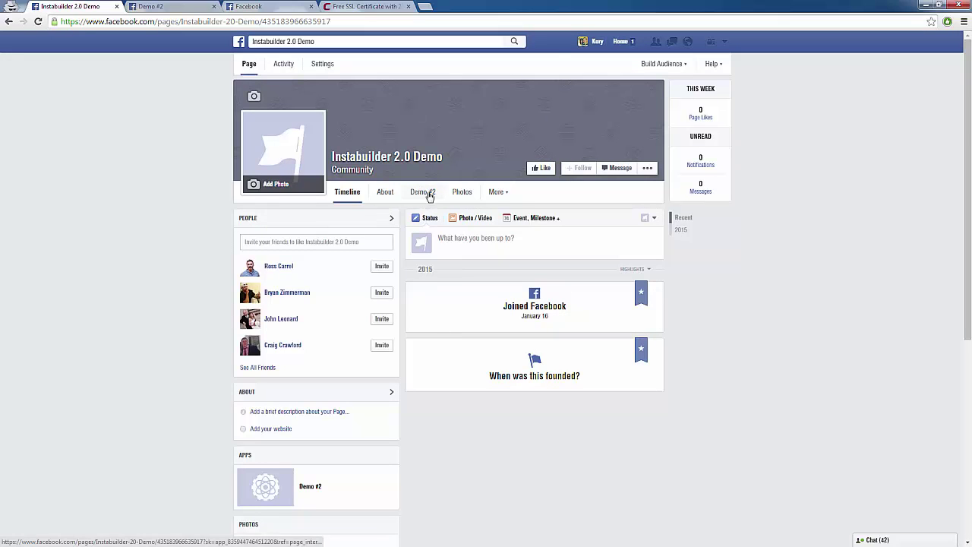
left_click(498, 192)
left_click(510, 245)
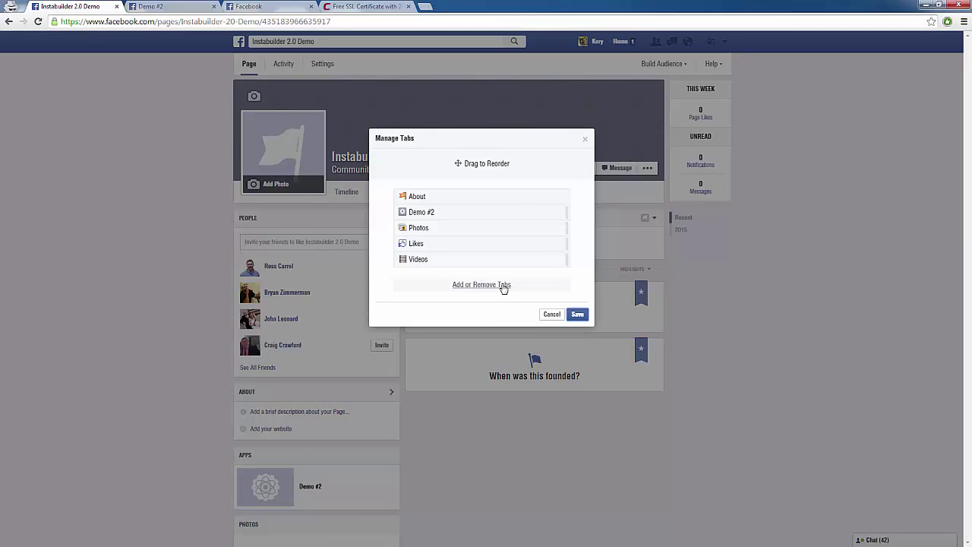
- Set the Demo #2 app's custom tab name to 'Free Report' in its tab settings
left_click(494, 285)
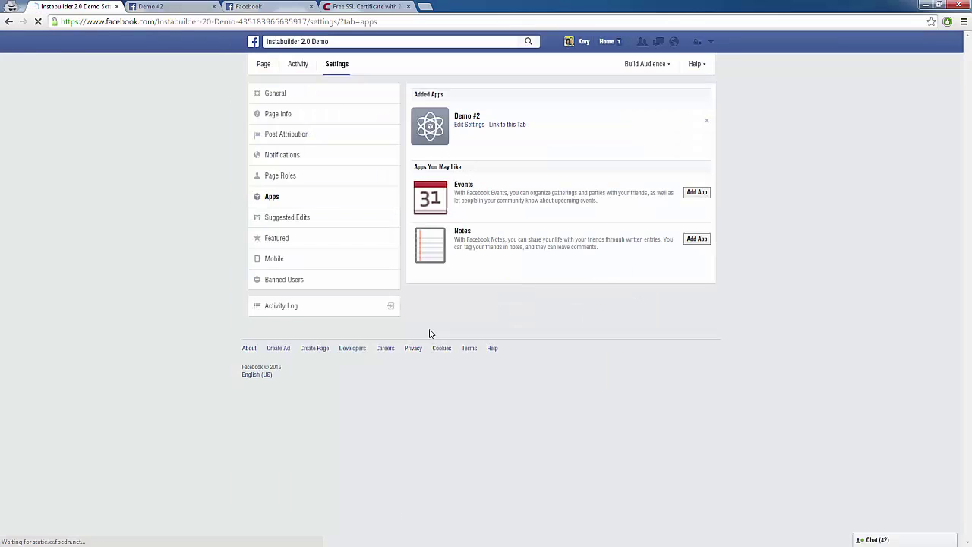
left_click(469, 124)
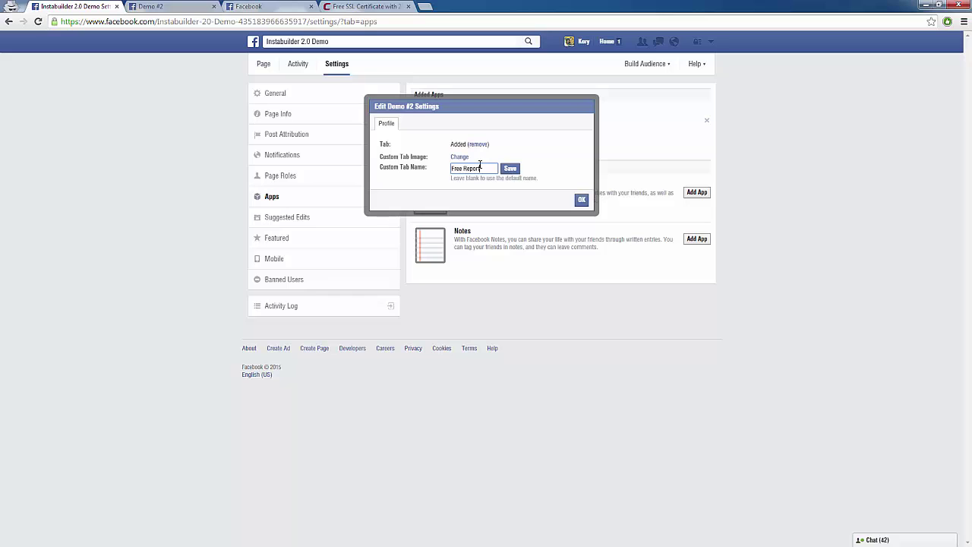
left_click(518, 169)
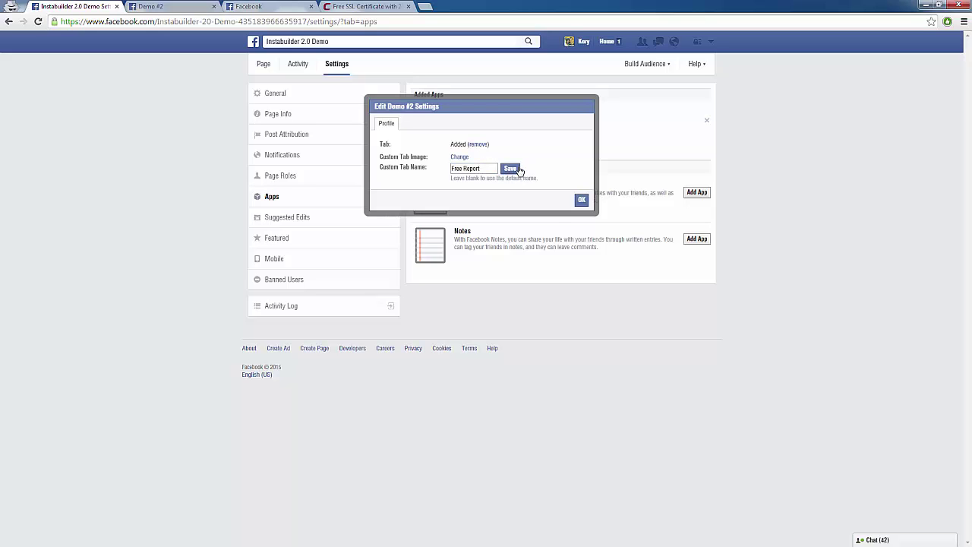
left_click(580, 200)
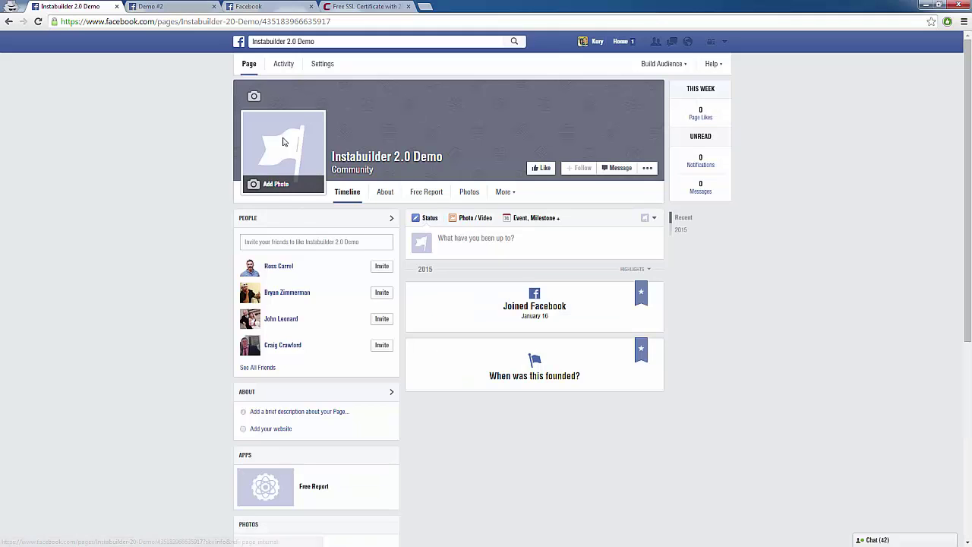
- Open the Free Report tab and scroll through the embedded landing page and opt-in form
left_click(428, 196)
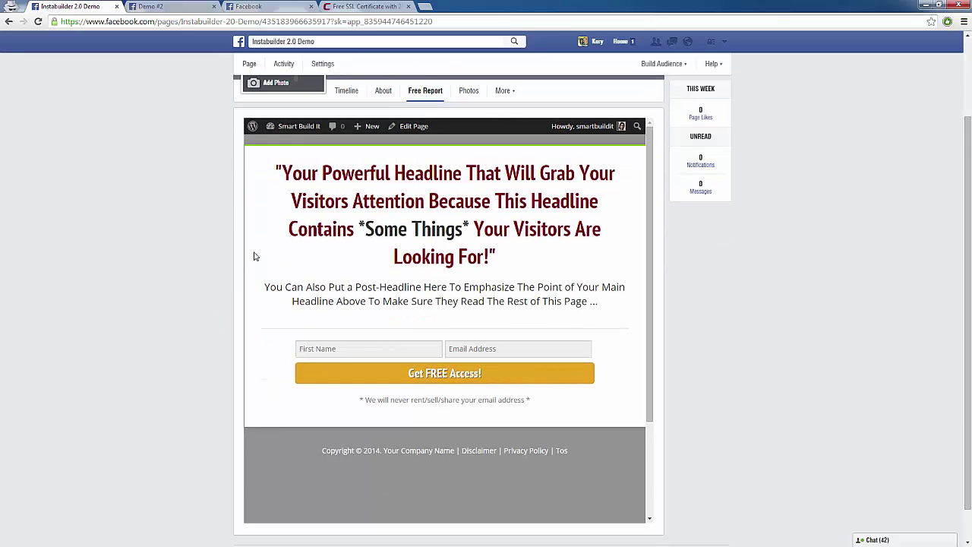
scroll(213, 328, "down", 1)
scroll(202, 317, "up", 2)
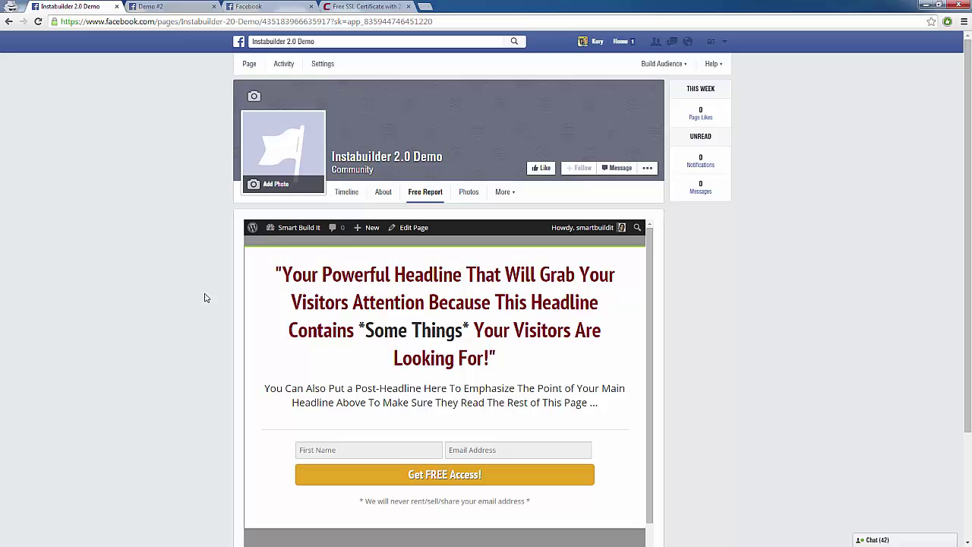
scroll(258, 344, "down", 1)
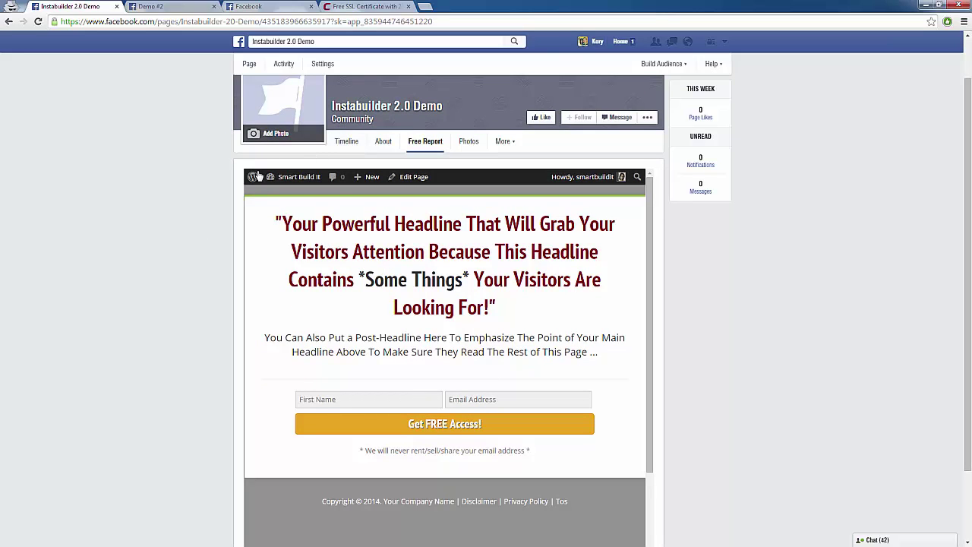
left_click(371, 9)
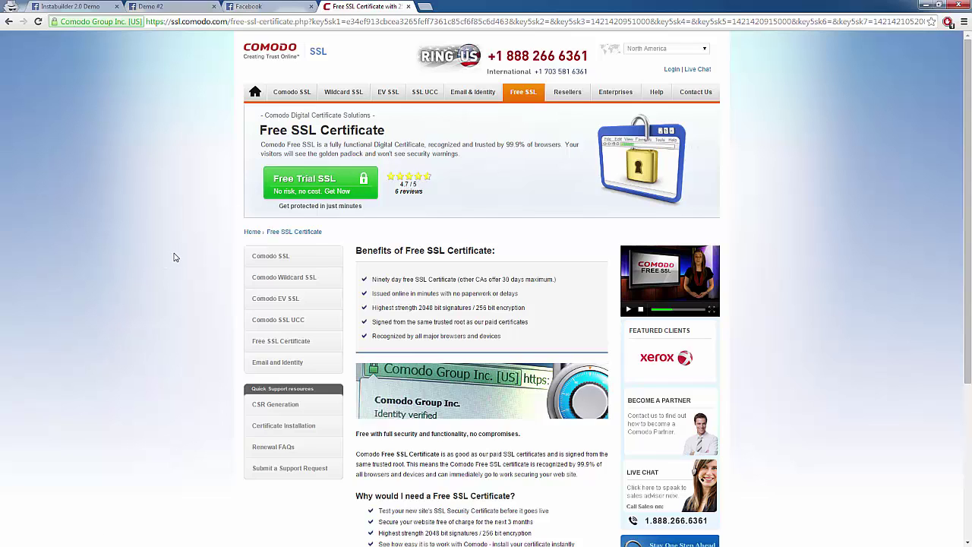
- View Comodo's free SSL certificate page, then return to the InstaBuilder editor tab
left_click(79, 6)
left_click(61, 7)
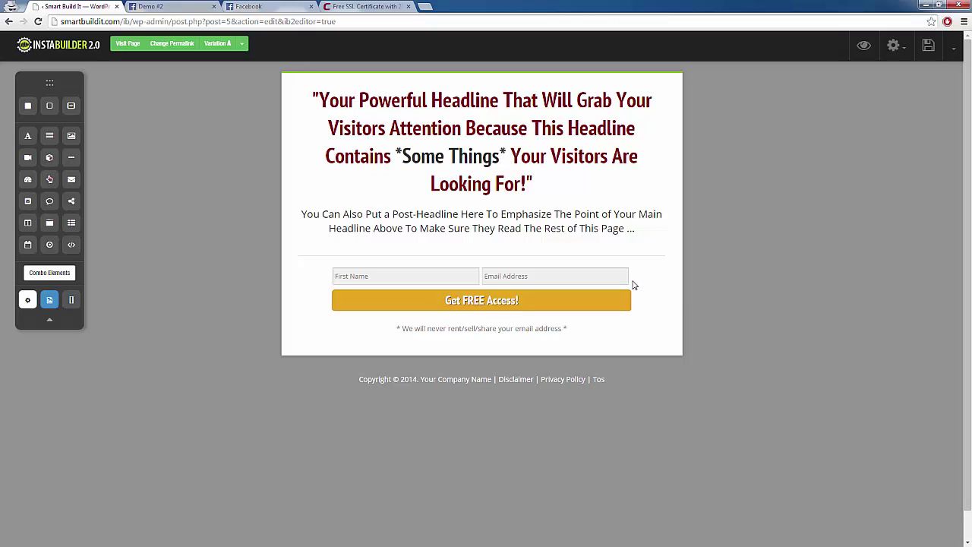
- In the opt-in form settings, tick Enable Facebook Opt-In and Show Facebook Opt-In Only, then save
mouse_move(628, 273)
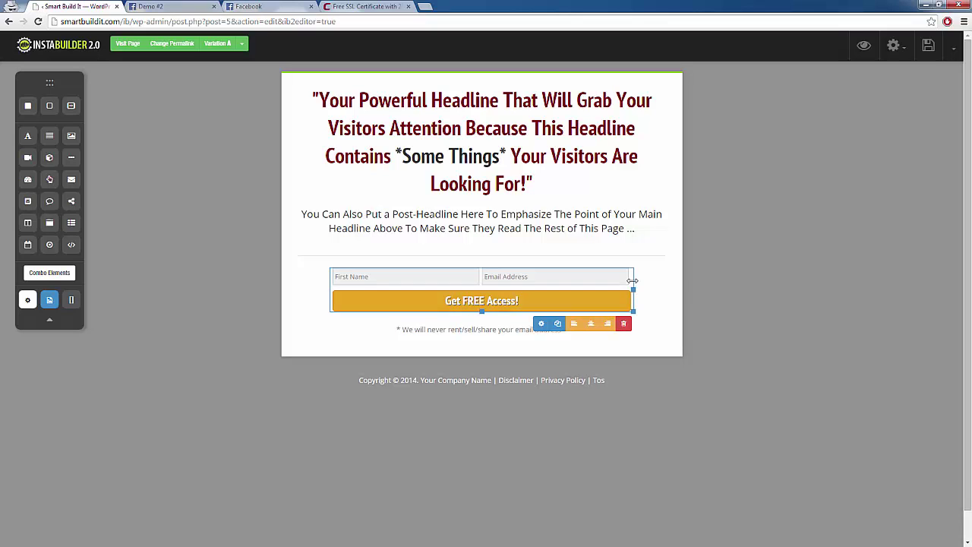
left_click(540, 323)
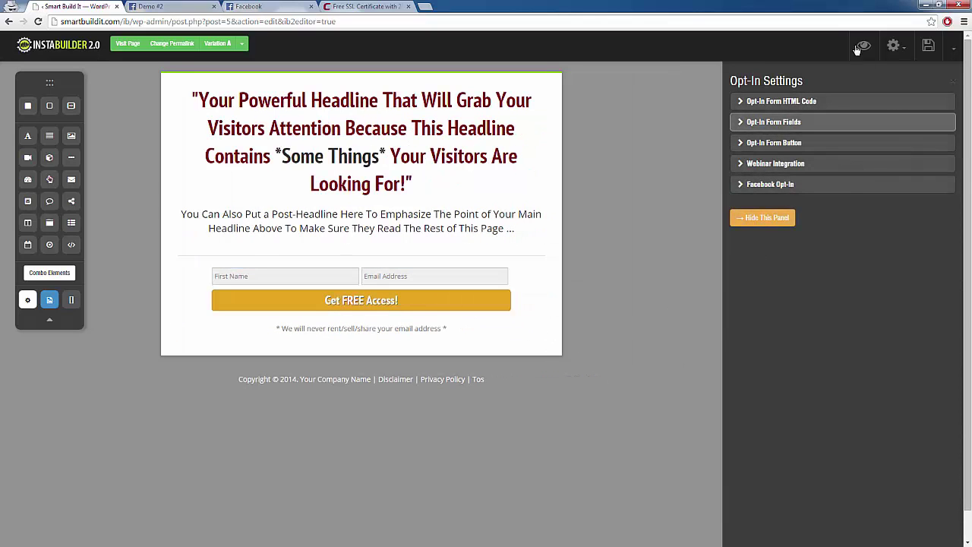
left_click(766, 184)
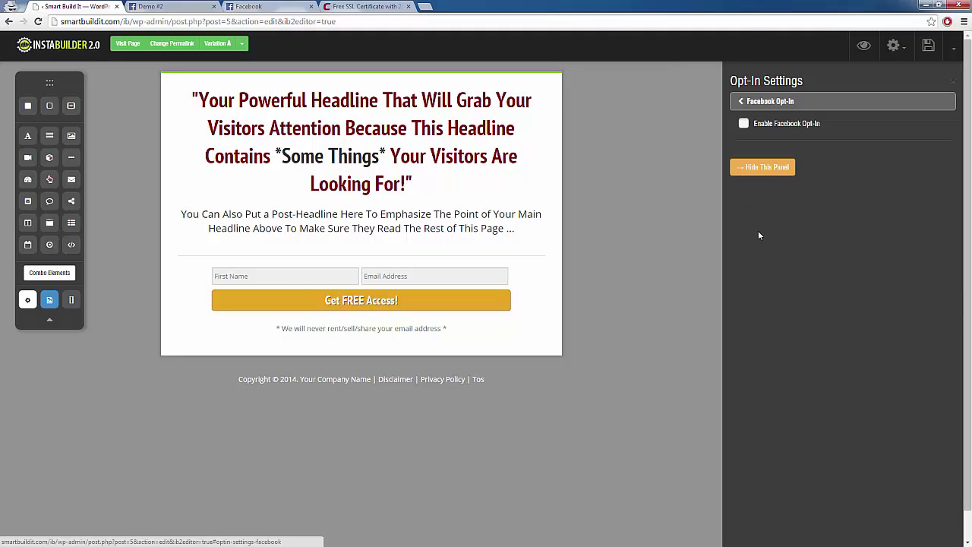
left_click(743, 124)
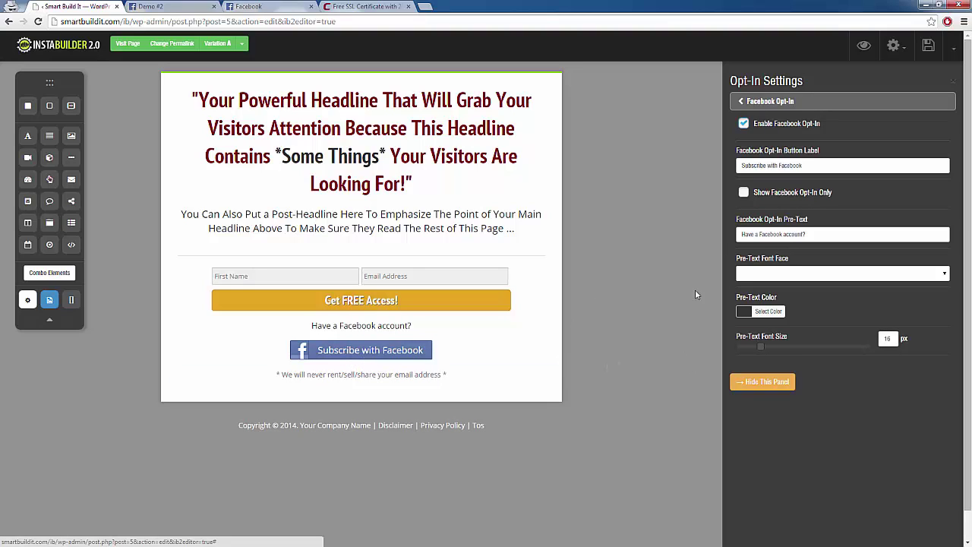
left_click(743, 193)
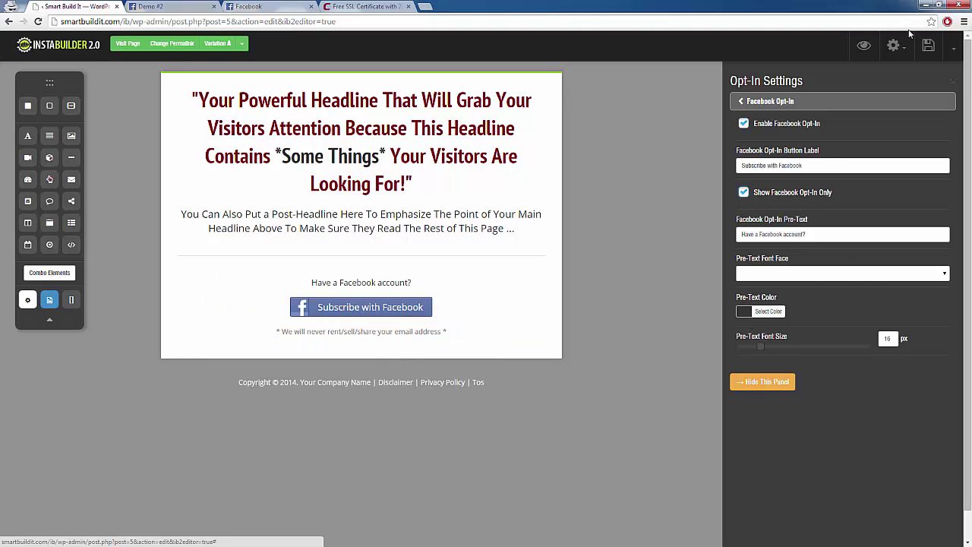
left_click(928, 46)
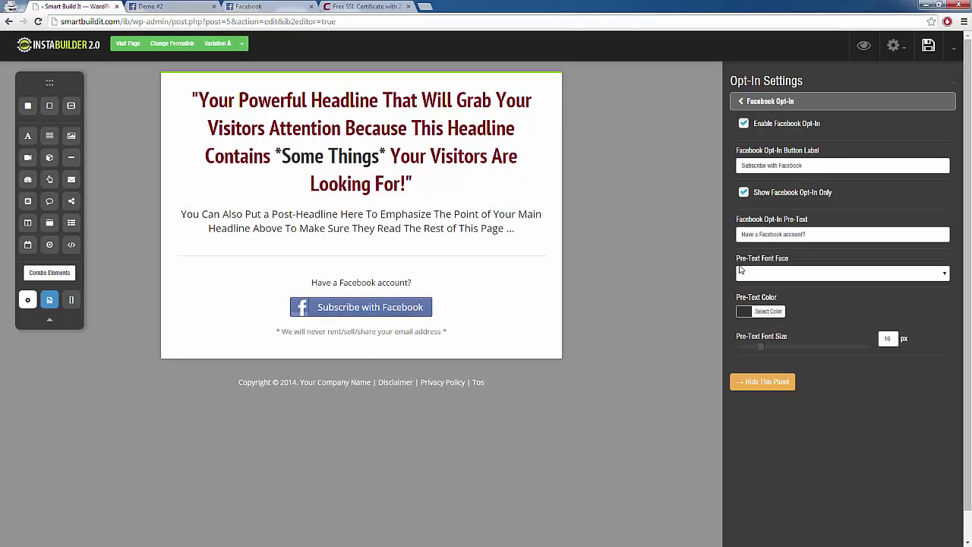